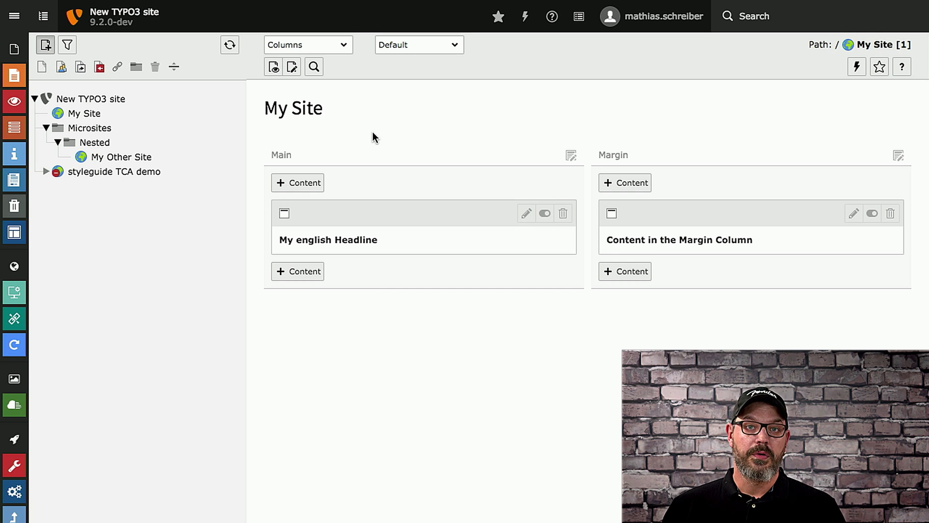
Step: Add a Header Only content element titled 'Another Headline' to the Main column and save and close
left_click(298, 185)
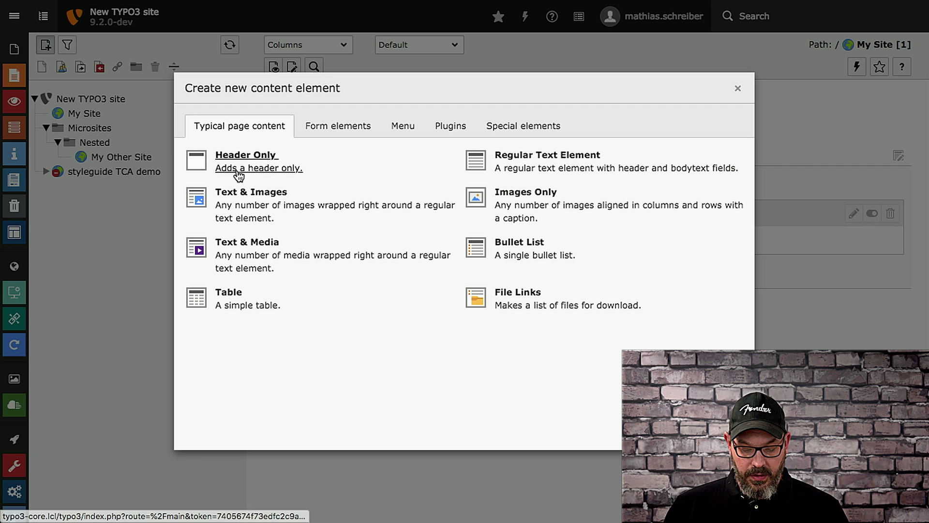
left_click(247, 156)
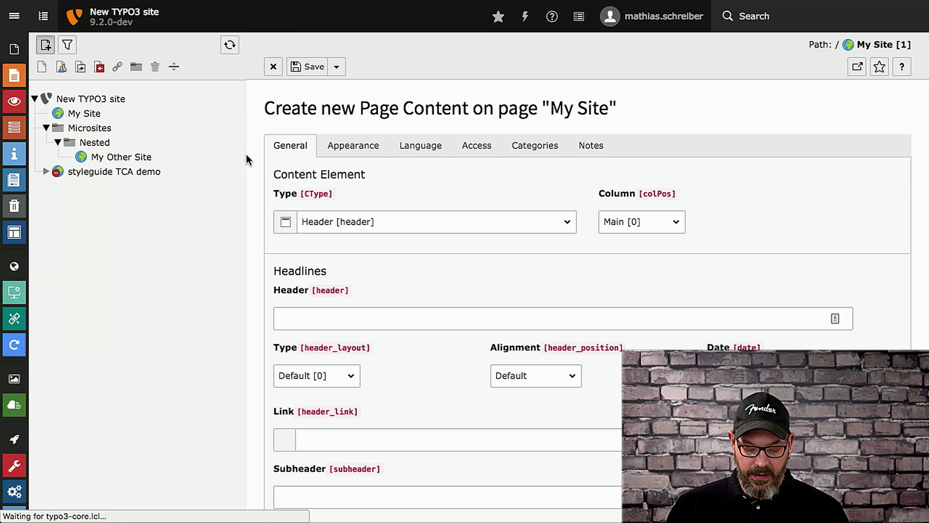
left_click(319, 316)
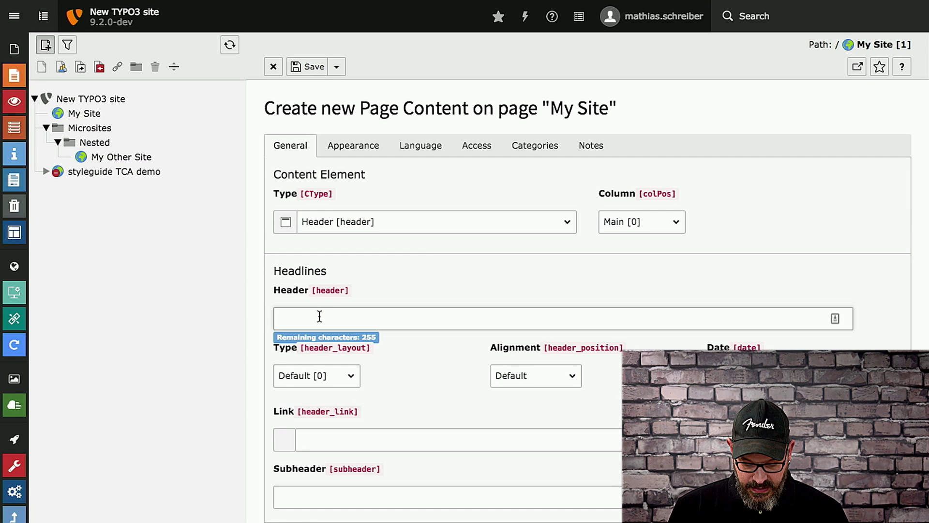
type("Another Headline")
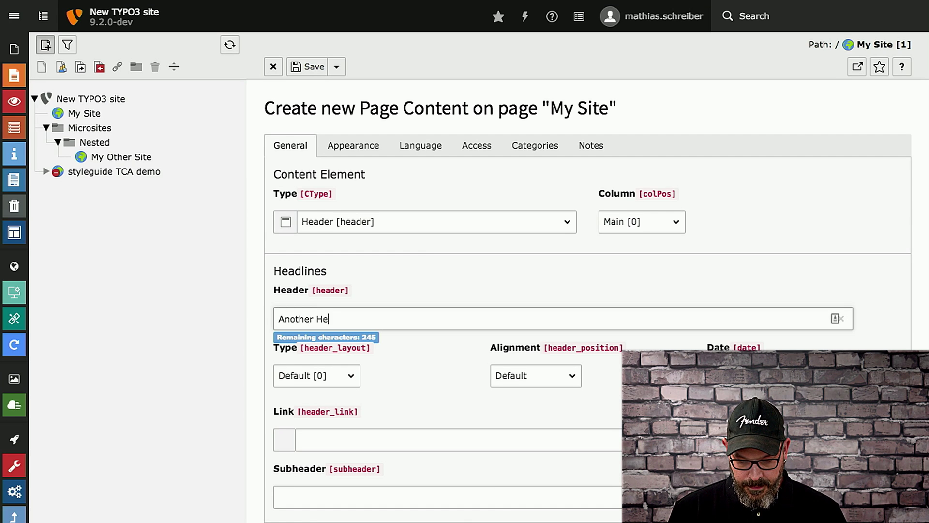
left_click(337, 66)
left_click(344, 127)
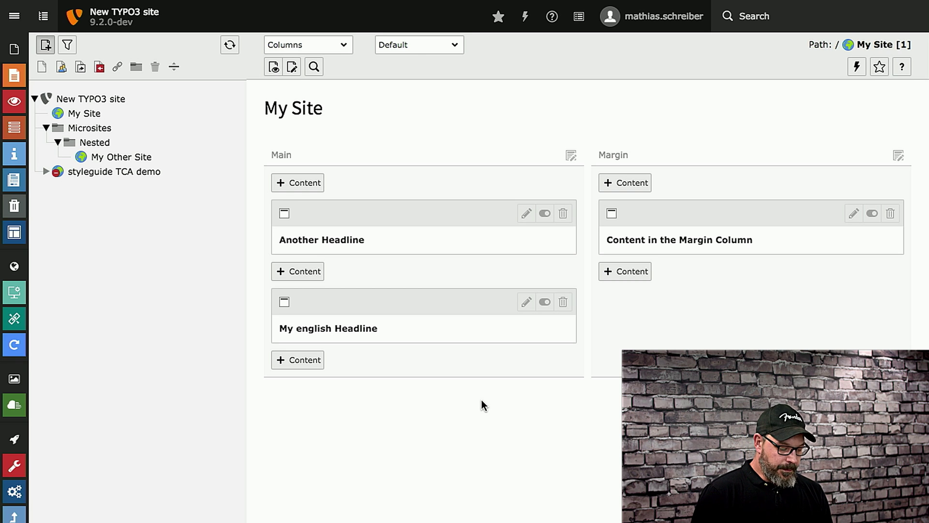
Step: Clear My Site's Backend Layout (this page only) in page properties and save and close
left_click(292, 66)
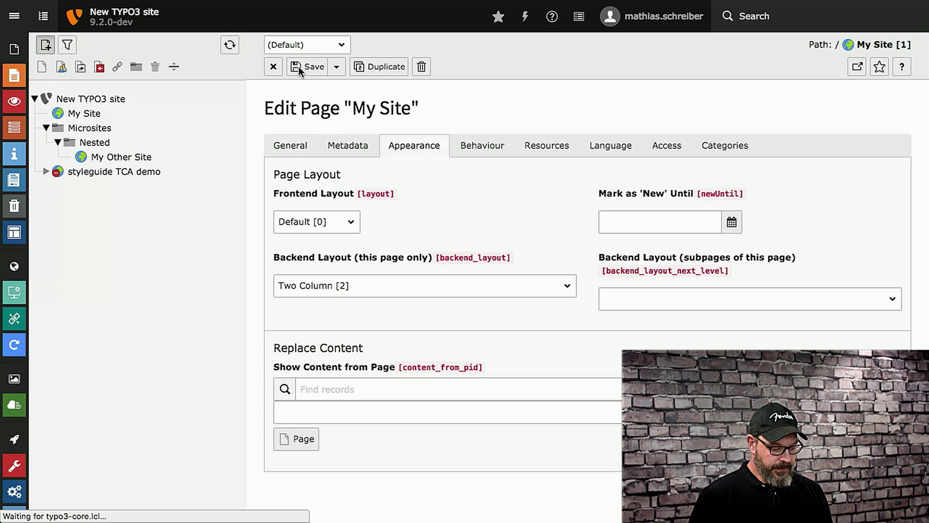
left_click(359, 283)
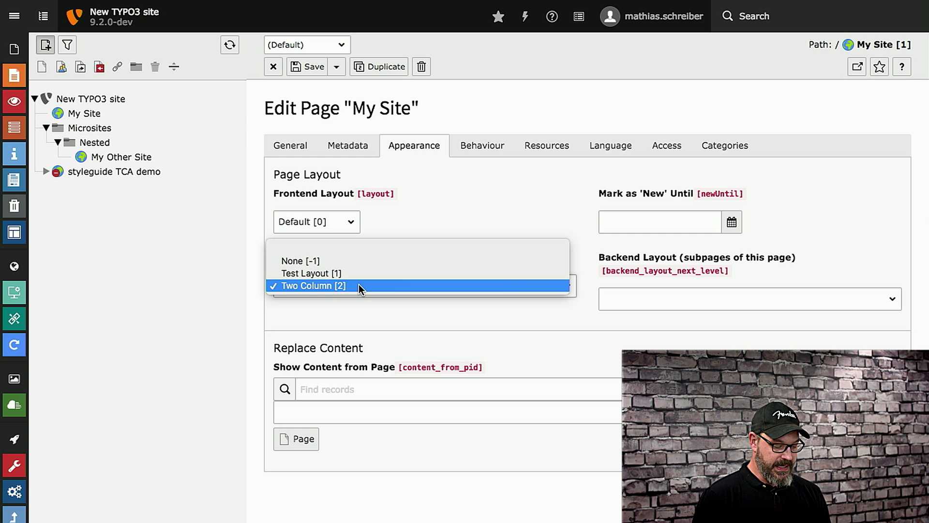
left_click(336, 249)
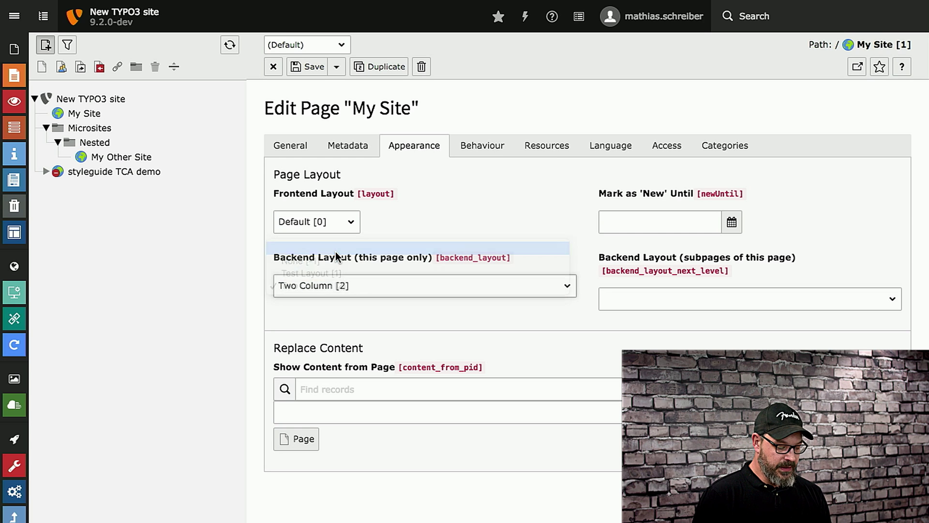
left_click(336, 68)
left_click(341, 105)
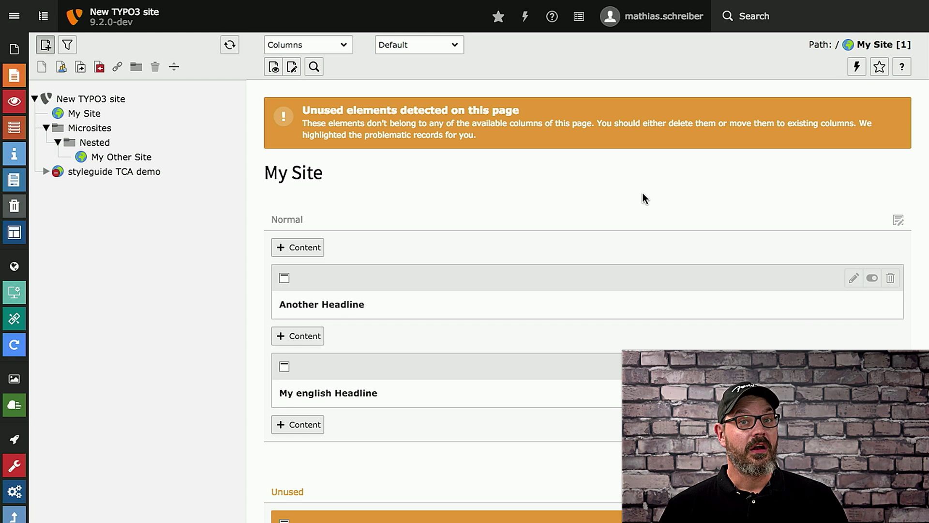
Step: Move the unused 'Content in the Margin Column' element into the Normal column
scroll(644, 197, "down", 2)
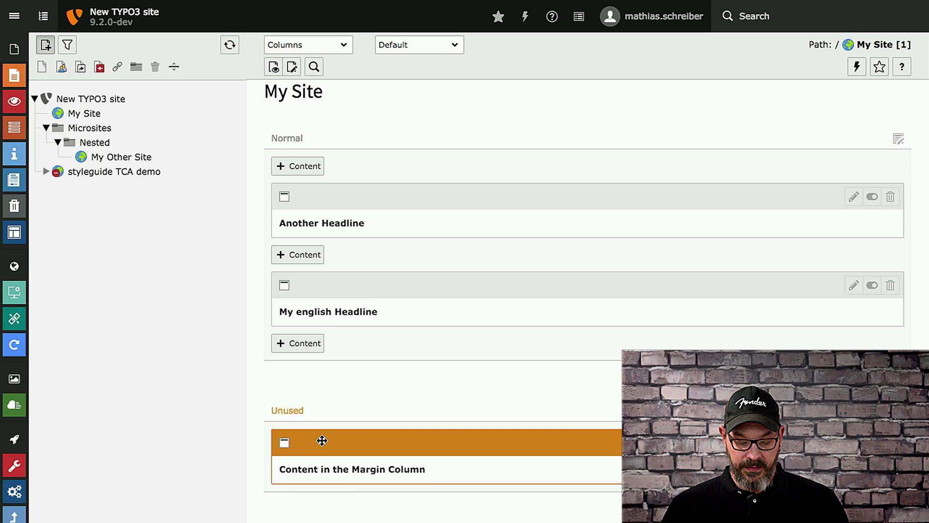
left_click_drag(322, 440, 321, 352)
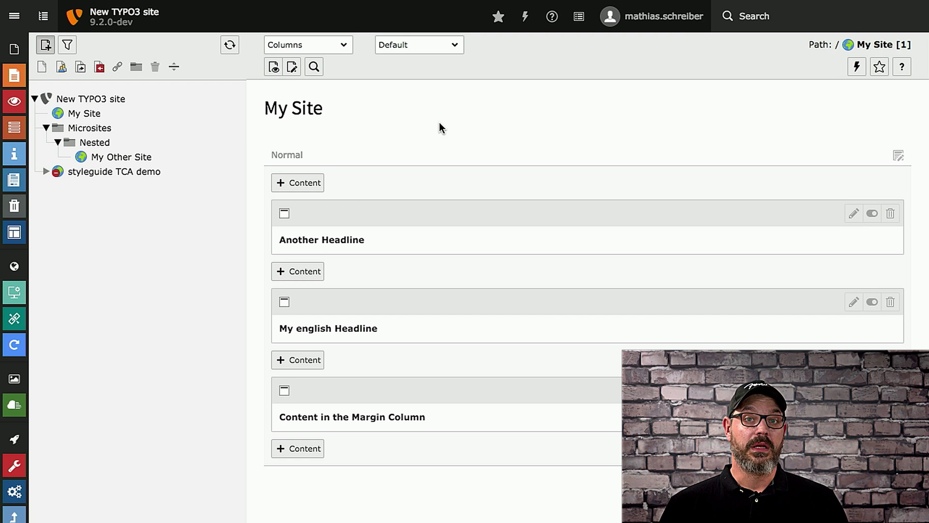
mouse_move(413, 115)
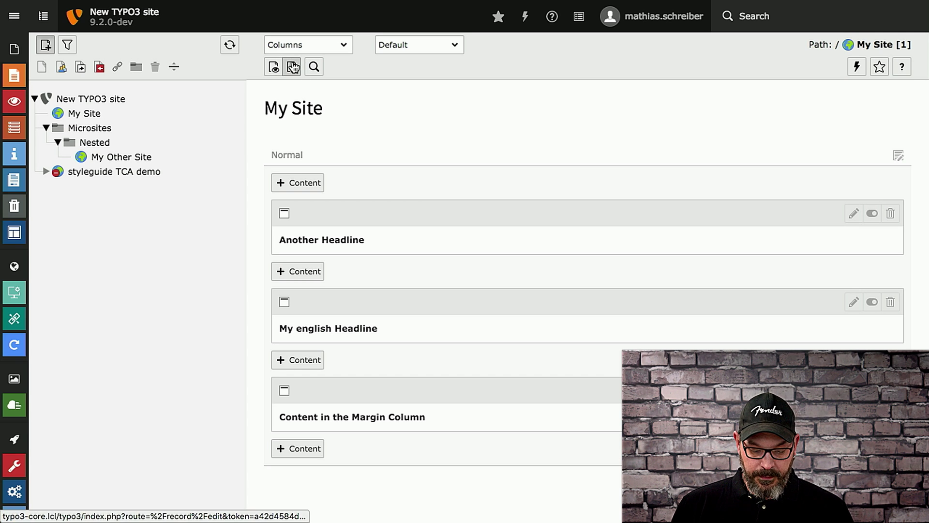
Step: Reopen My Site's page properties and search 'my site' under Show Content from Page
left_click(292, 67)
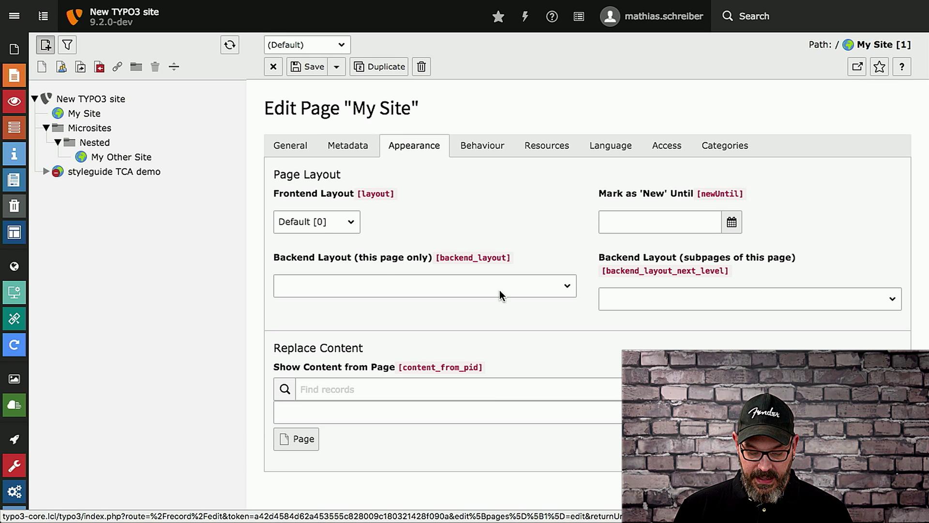
left_click(309, 390)
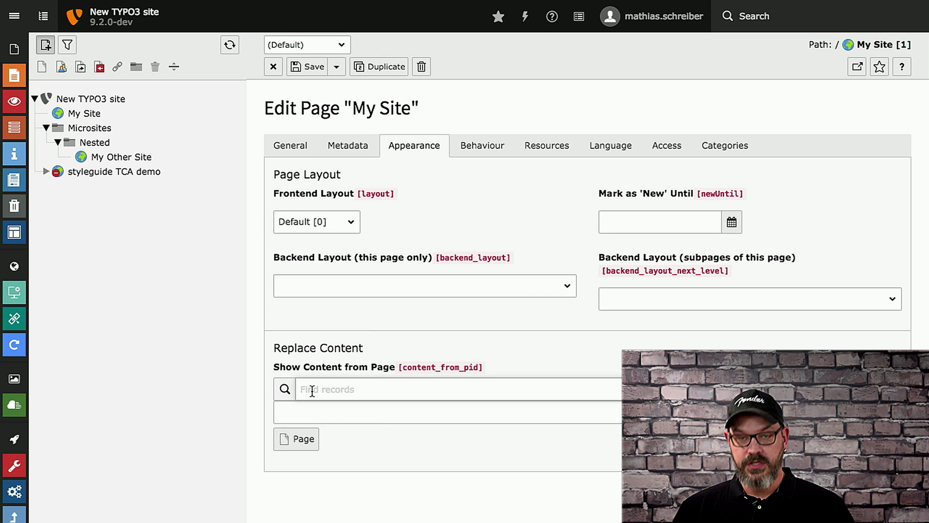
type("my")
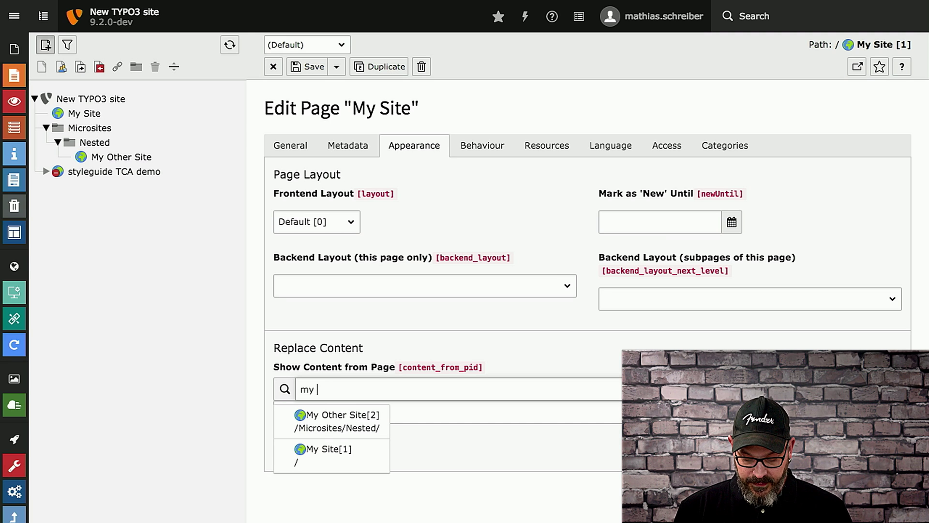
type("site")
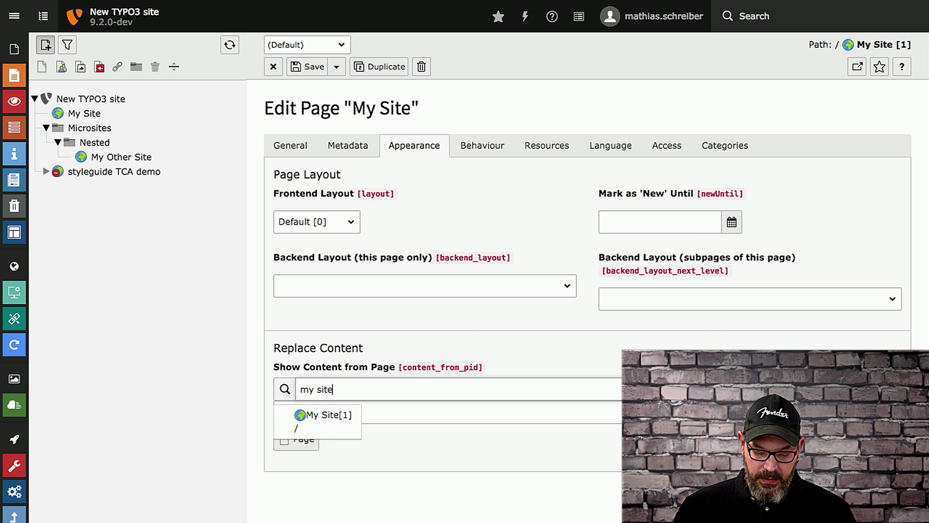
Step: Replace the space in the page search with a plus separator, giving 'my+'
left_click(315, 390)
key("BackSpace")
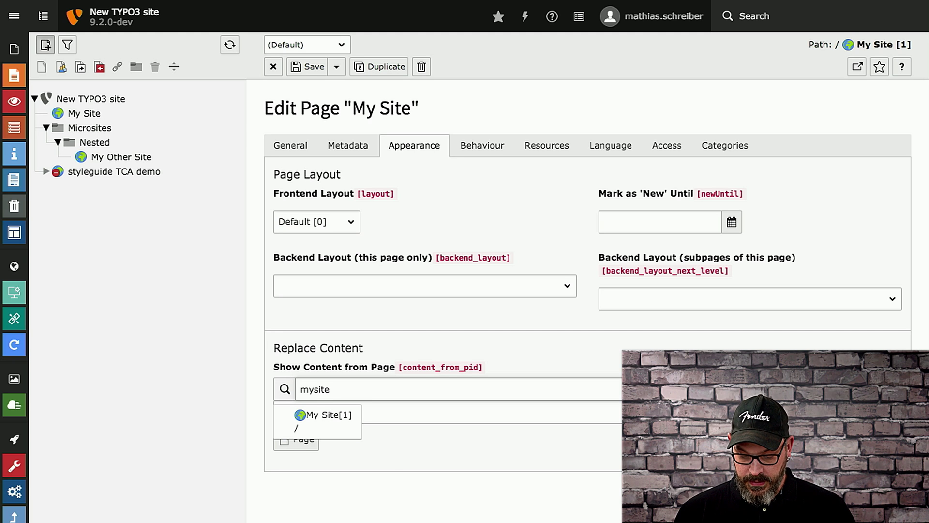
type("+")
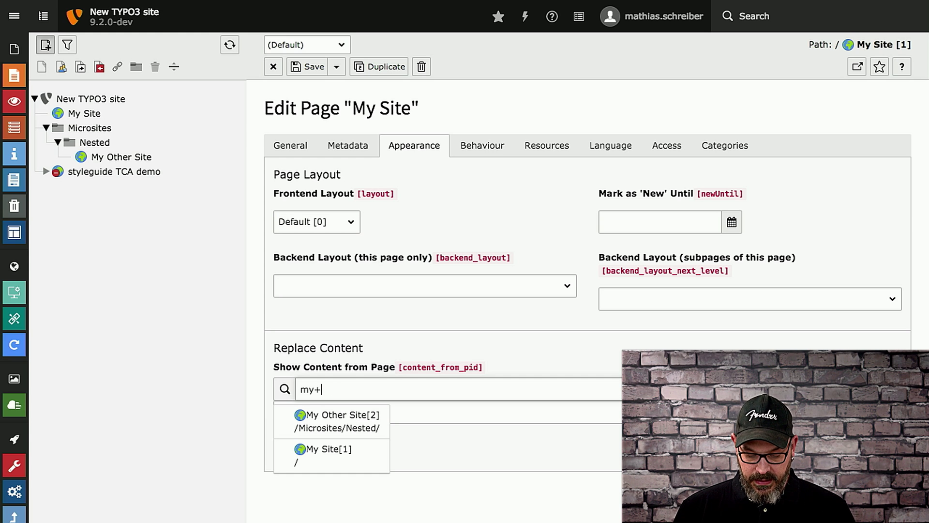
Step: Change the page search to 'site+other', correcting the typo, so only My Other Site is suggested
type("ther")
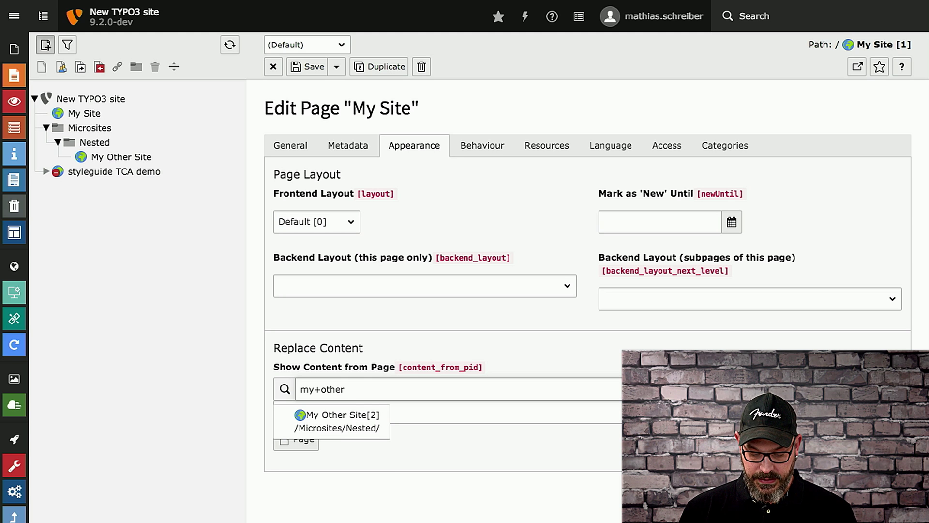
key("BackSpace")
key("BackSpace")
key("BackSpace")
key("BackSpace")
key("BackSpace")
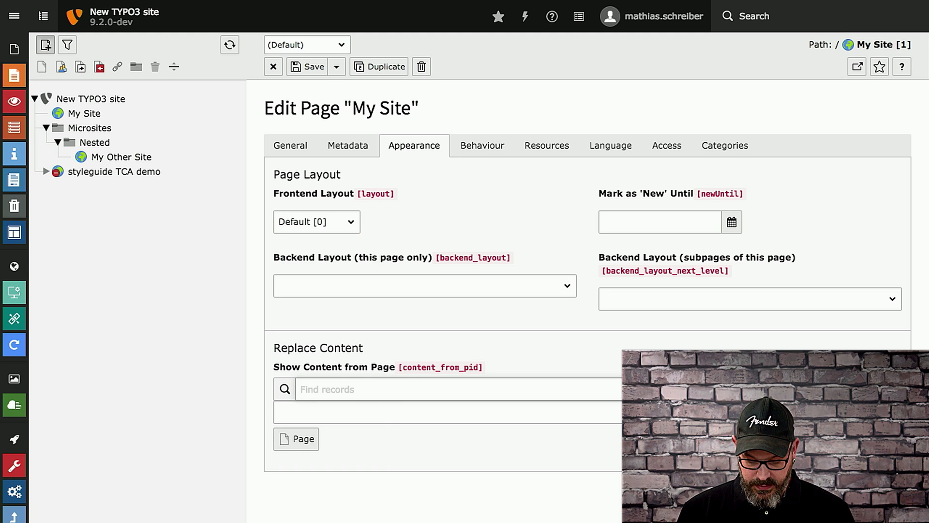
type("site")
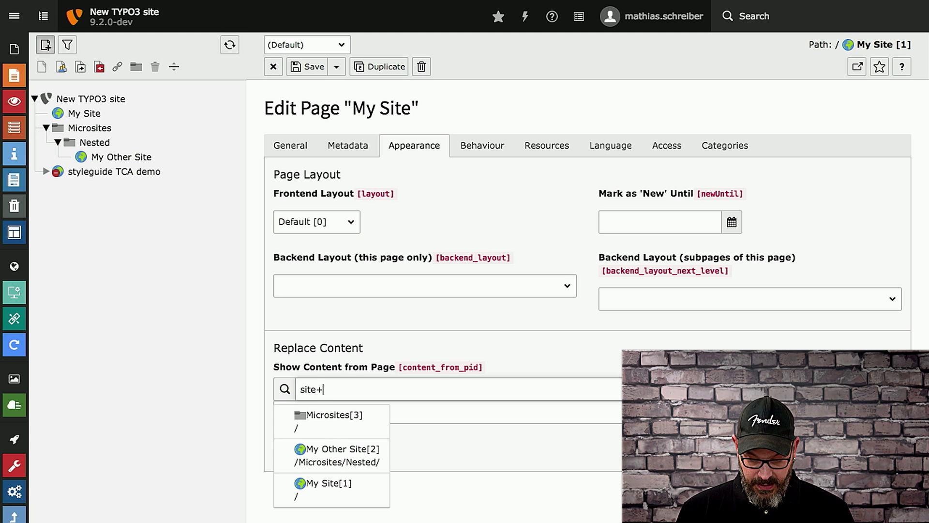
type("+othe")
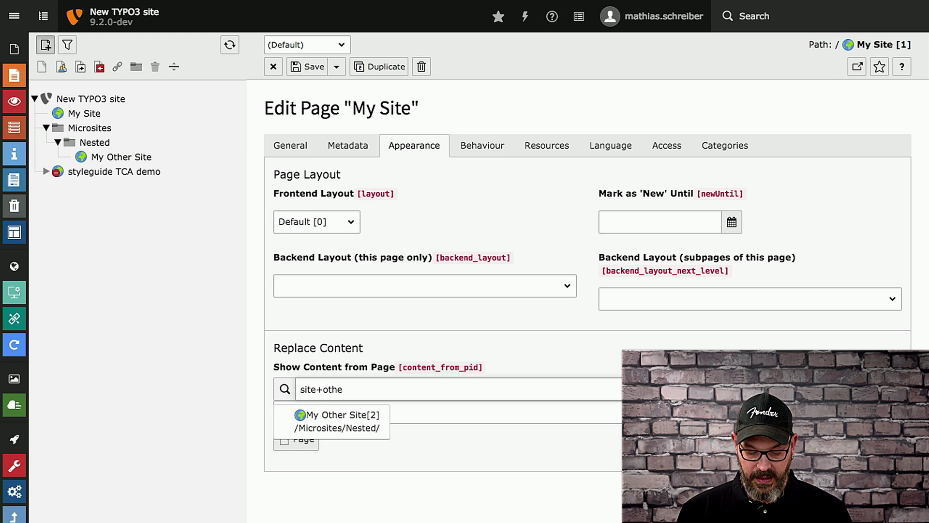
type("er")
key("BackSpace")
type("r")
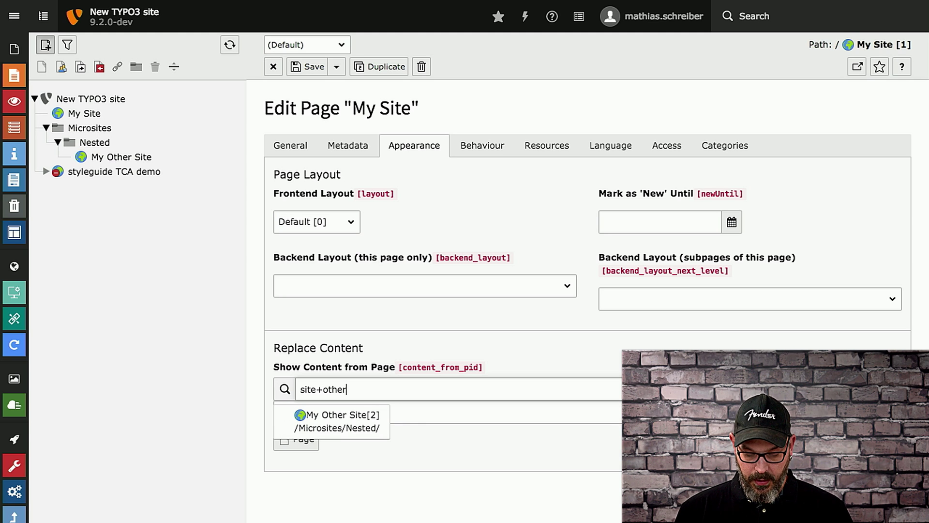